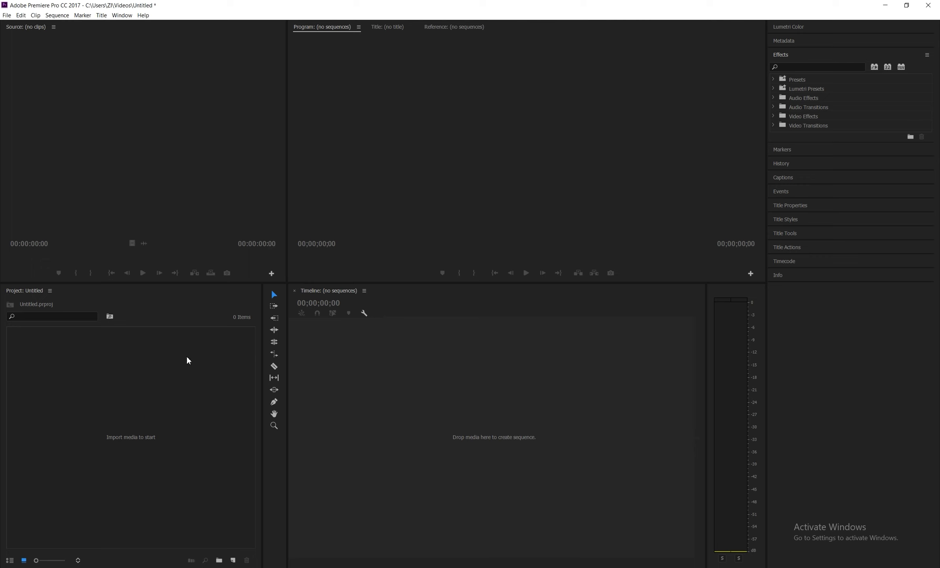
# Import 'Water Orange Splash Effect - Photoshop Tutorial.mp4' and load it in the Source monitor
pyautogui.doubleClick(165, 368)
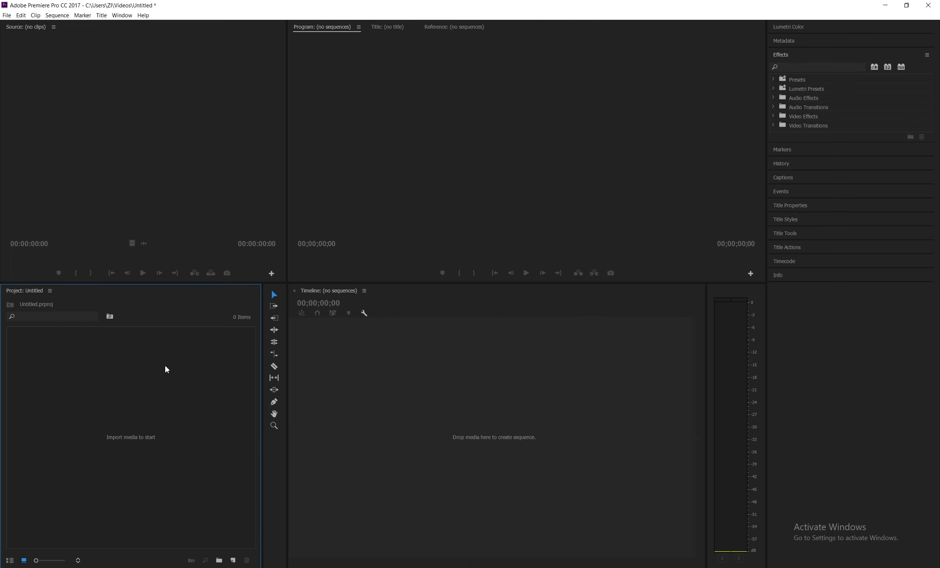
pyautogui.doubleClick(358, 168)
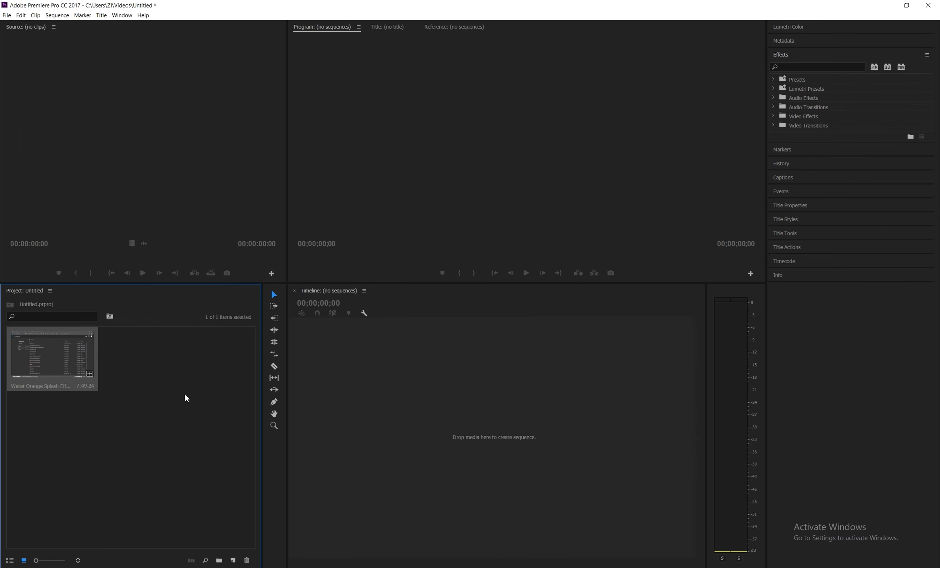
pyautogui.doubleClick(73, 353)
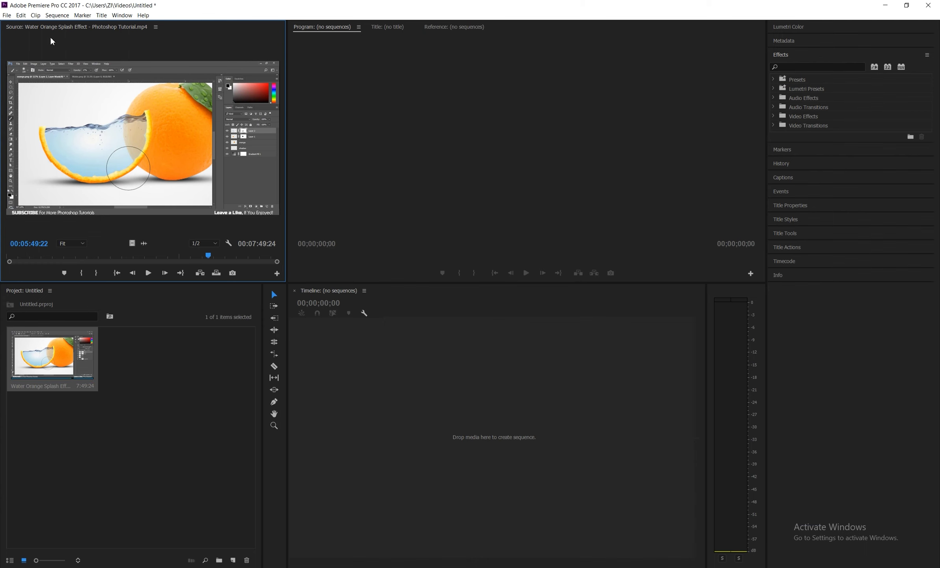
# Enlarge the Source monitor panel and scrub back to earlier in the clip
pyautogui.moveTo(287, 117); pyautogui.dragTo(384, 116)
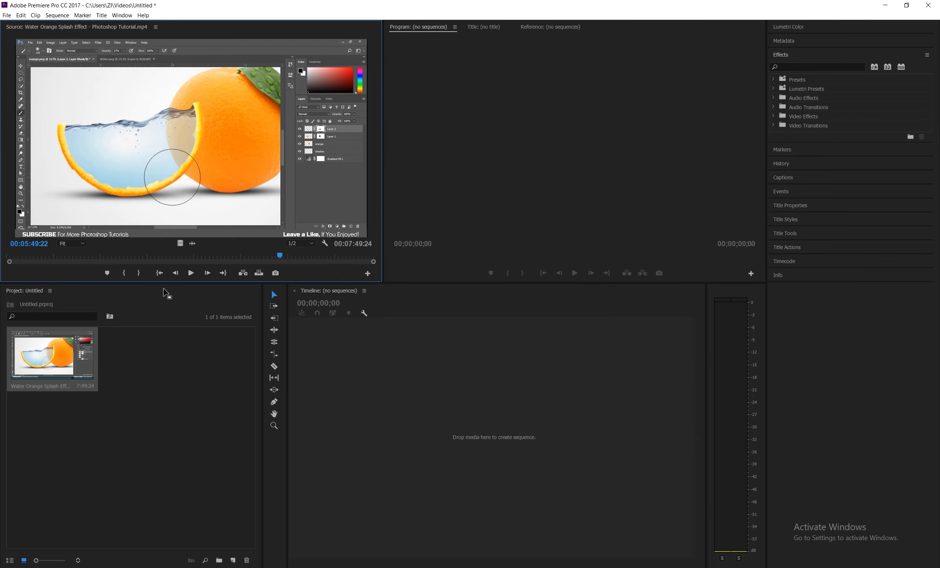
pyautogui.moveTo(171, 283); pyautogui.dragTo(176, 369)
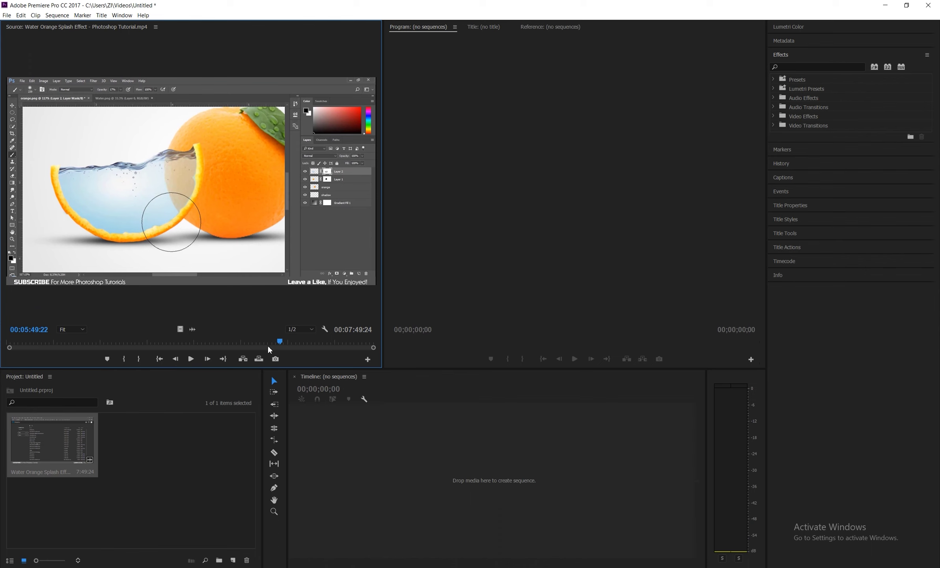
pyautogui.moveTo(281, 341); pyautogui.dragTo(8, 347)
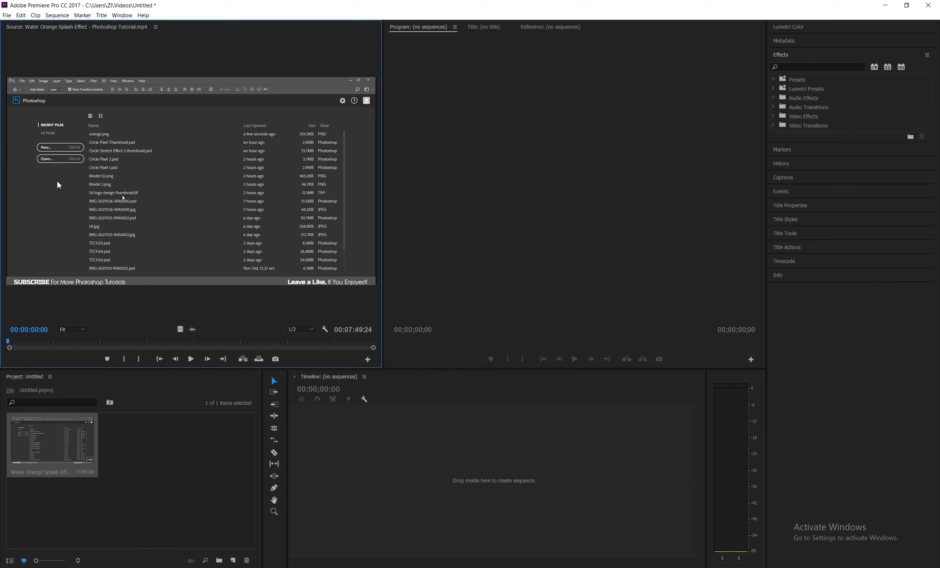
# Play and scrub the tutorial from its start forward to the orange image section
pyautogui.click(10, 344)
pyautogui.moveTo(10, 344); pyautogui.dragTo(8, 344)
pyautogui.press('space')
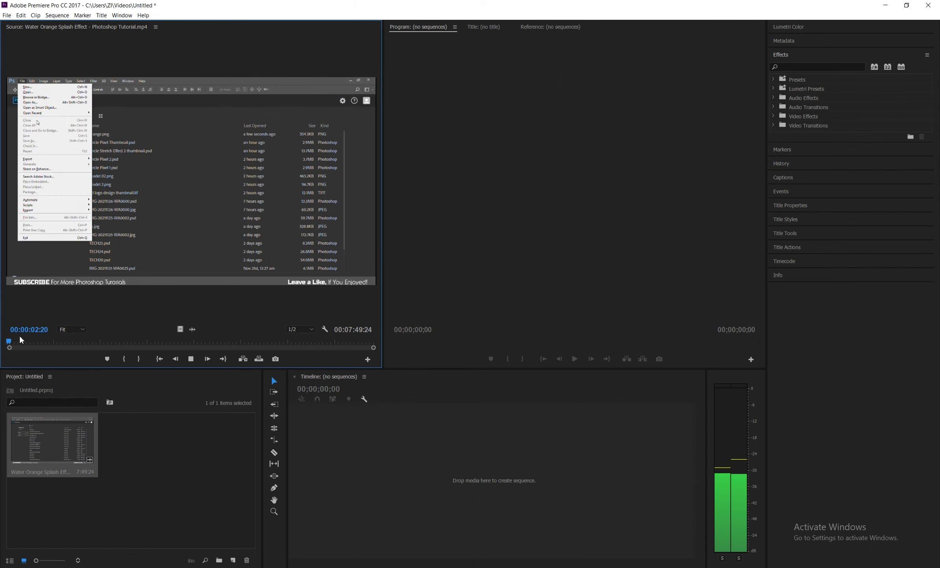
pyautogui.click(64, 346)
pyautogui.moveTo(65, 349); pyautogui.dragTo(80, 346)
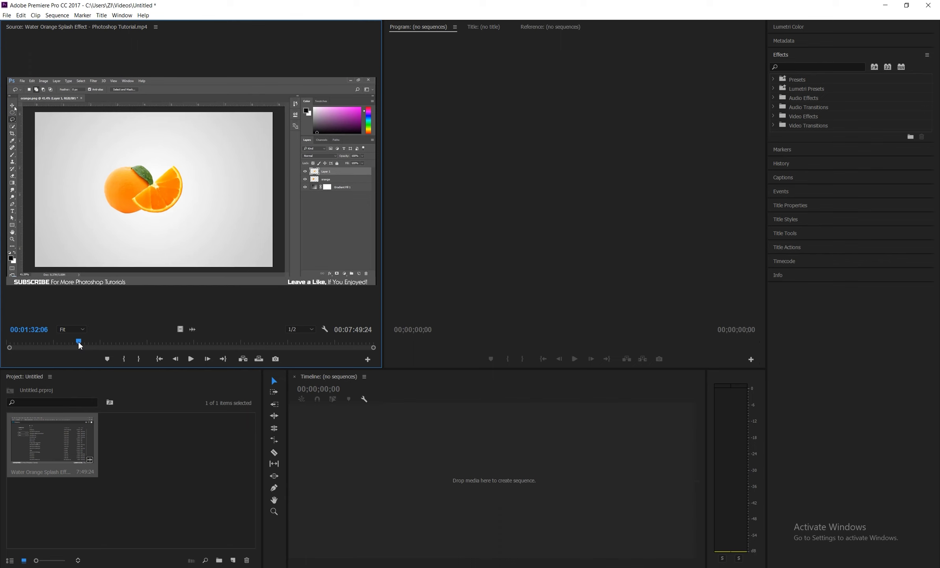
pyautogui.moveTo(80, 346)
pyautogui.mouseDown()
pyautogui.moveTo(245, 346)
pyautogui.moveTo(15, 350)
pyautogui.moveTo(123, 348)
pyautogui.mouseUp()
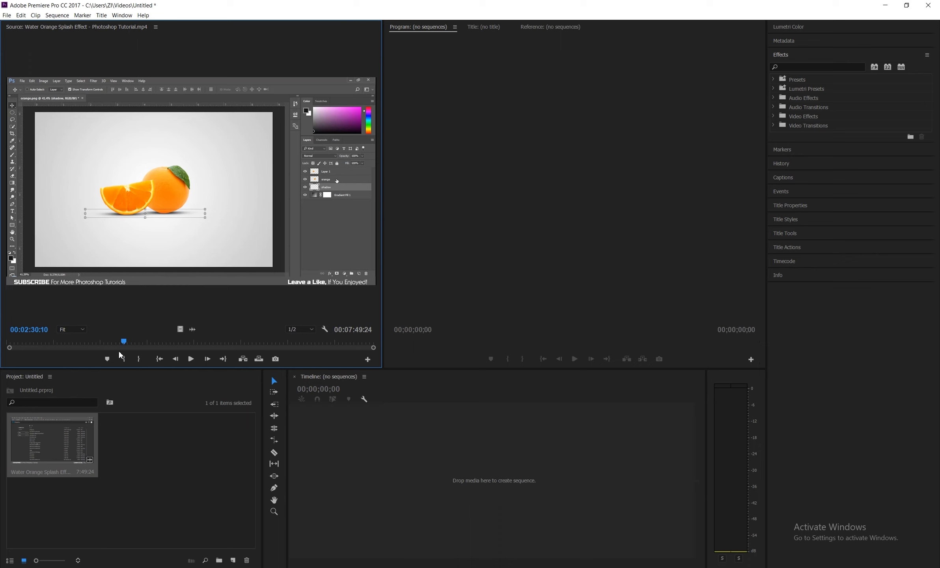
pyautogui.click(119, 343)
# Mark In at 00:01:59:24 and Out at 00:02:58:16 on the tutorial clip
pyautogui.moveTo(120, 345); pyautogui.dragTo(102, 345)
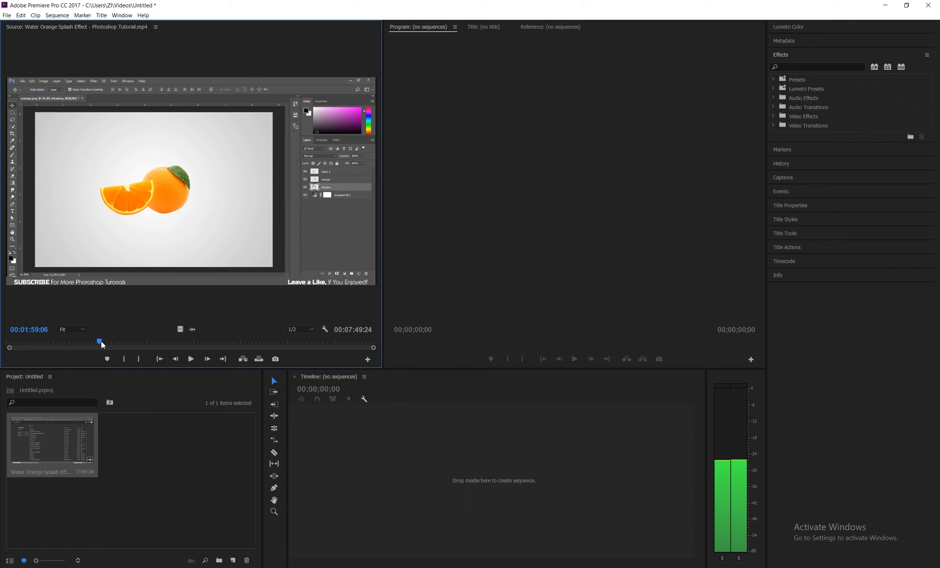
pyautogui.click(124, 358)
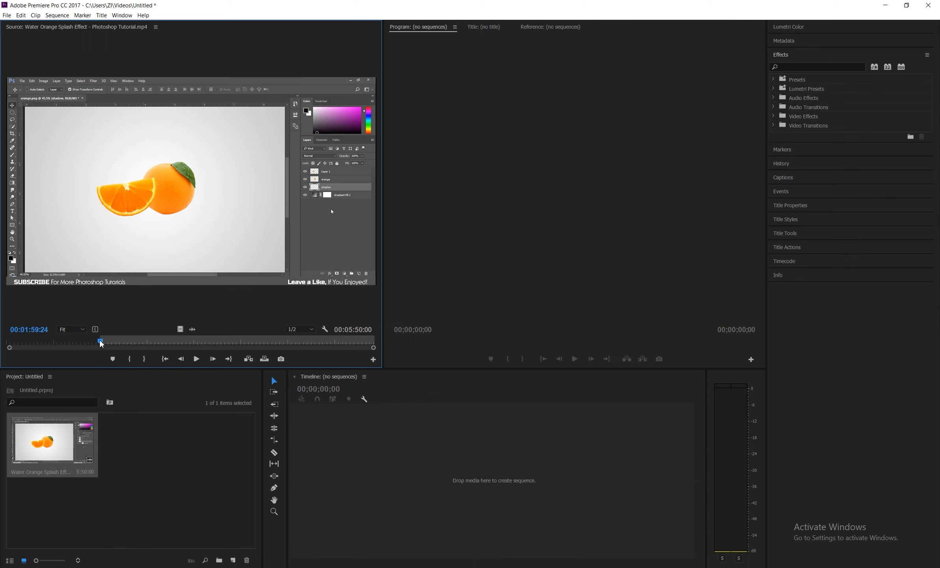
pyautogui.press('space')
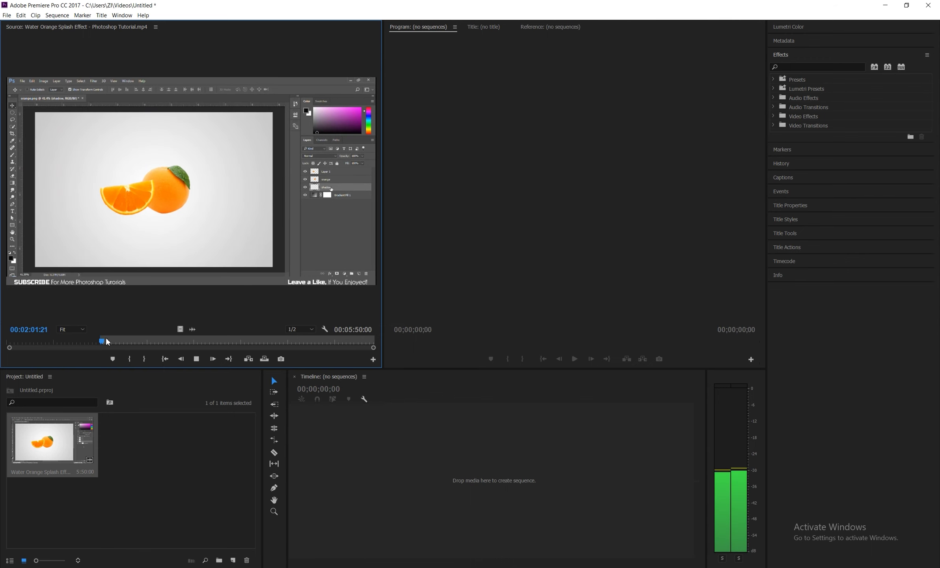
pyautogui.click(134, 342)
pyautogui.moveTo(135, 343); pyautogui.dragTo(149, 344)
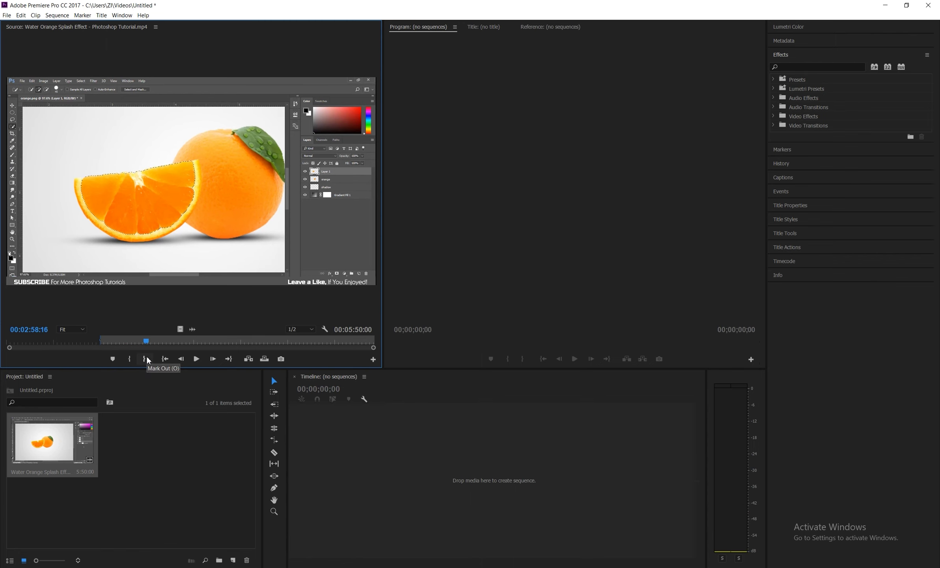
pyautogui.click(146, 359)
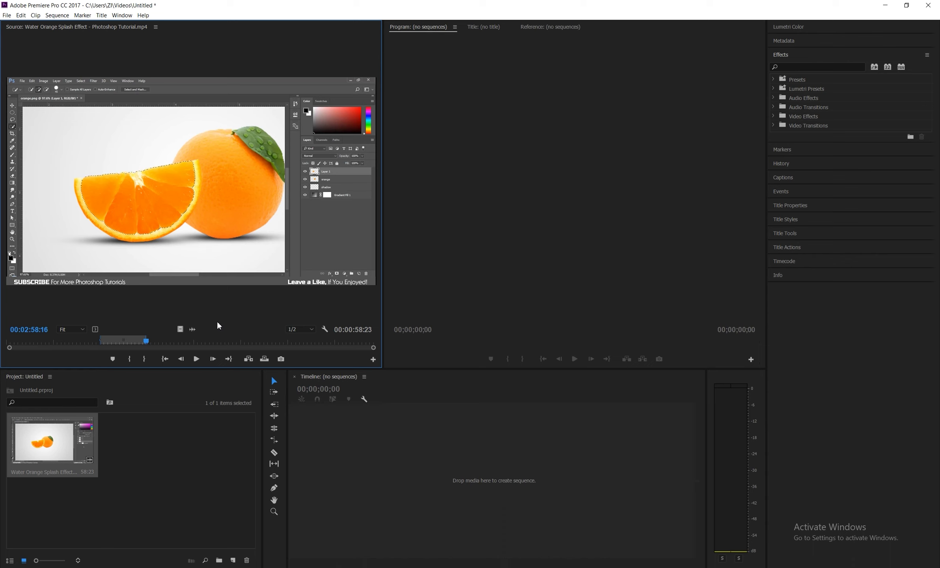
# Drop the trimmed clip into a new sequence, play it, then delete the timeline clip
pyautogui.moveTo(153, 183); pyautogui.dragTo(356, 449)
pyautogui.moveTo(356, 448); pyautogui.dragTo(312, 479)
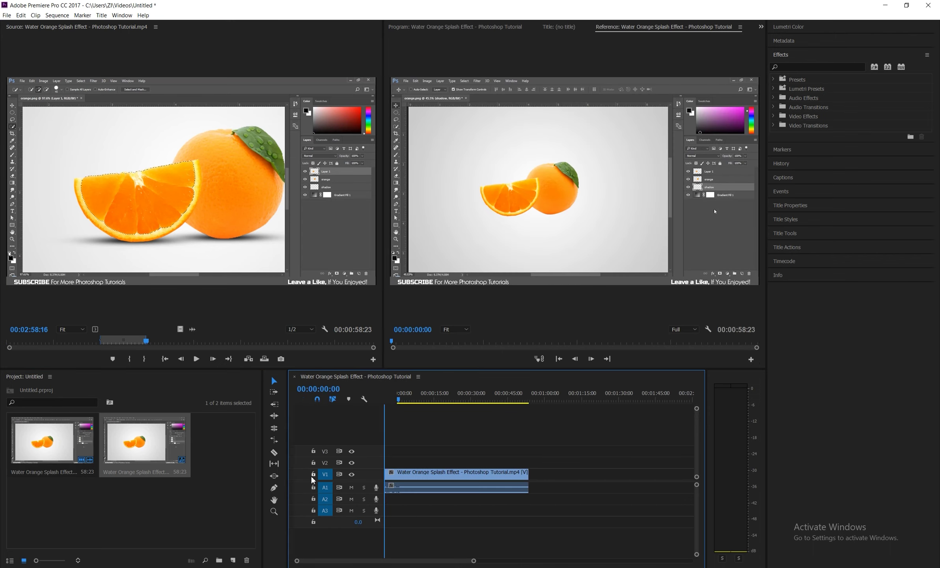
pyautogui.moveTo(399, 403); pyautogui.dragTo(367, 410)
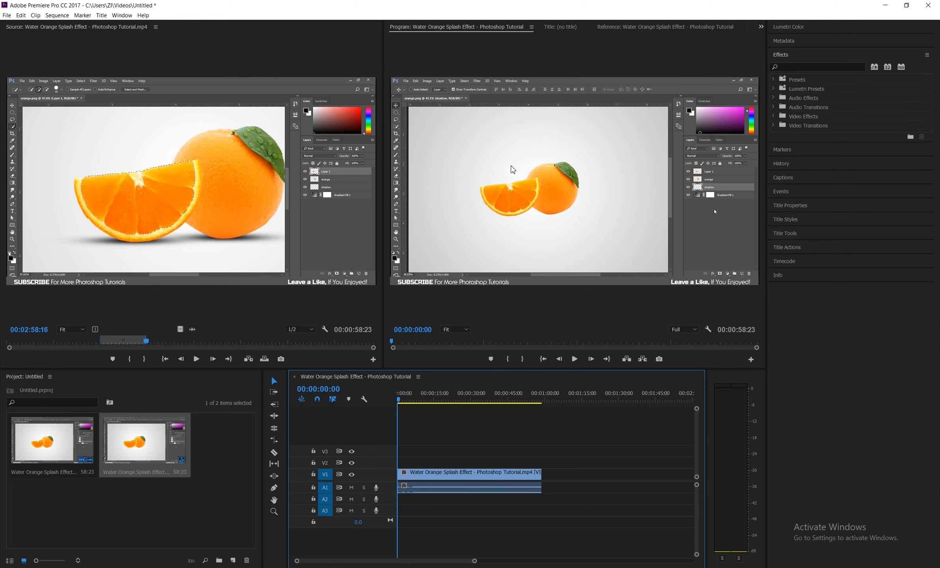
pyautogui.press('space')
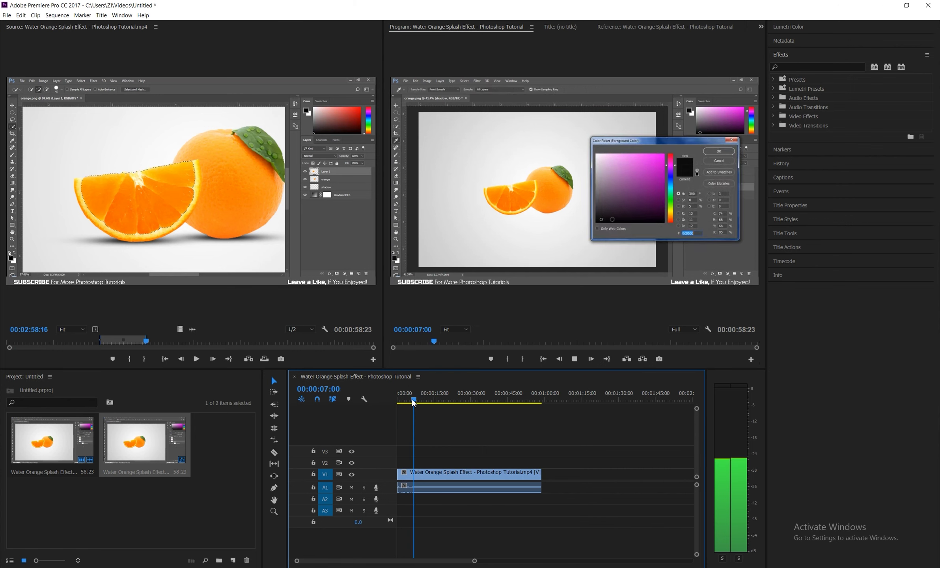
pyautogui.moveTo(535, 400); pyautogui.dragTo(388, 443)
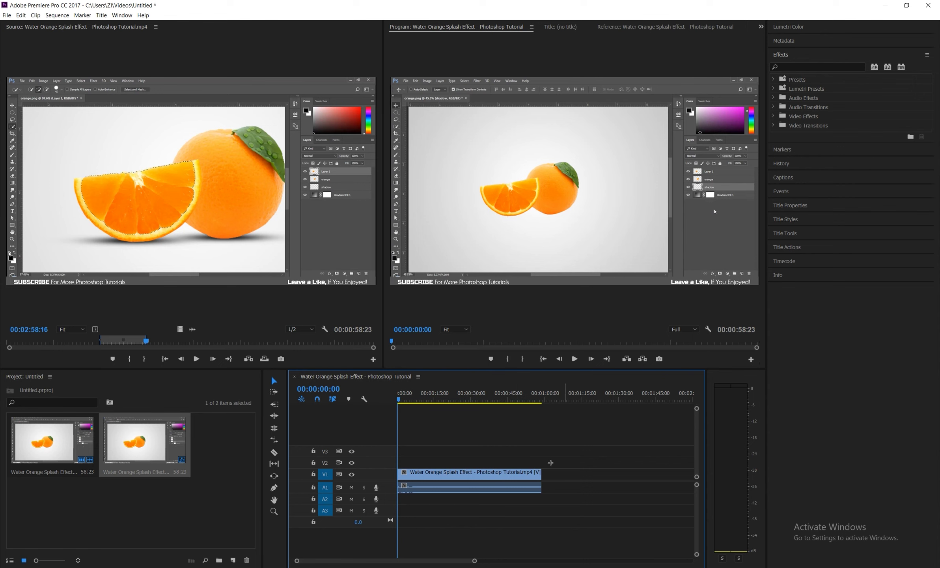
pyautogui.press('Delete')
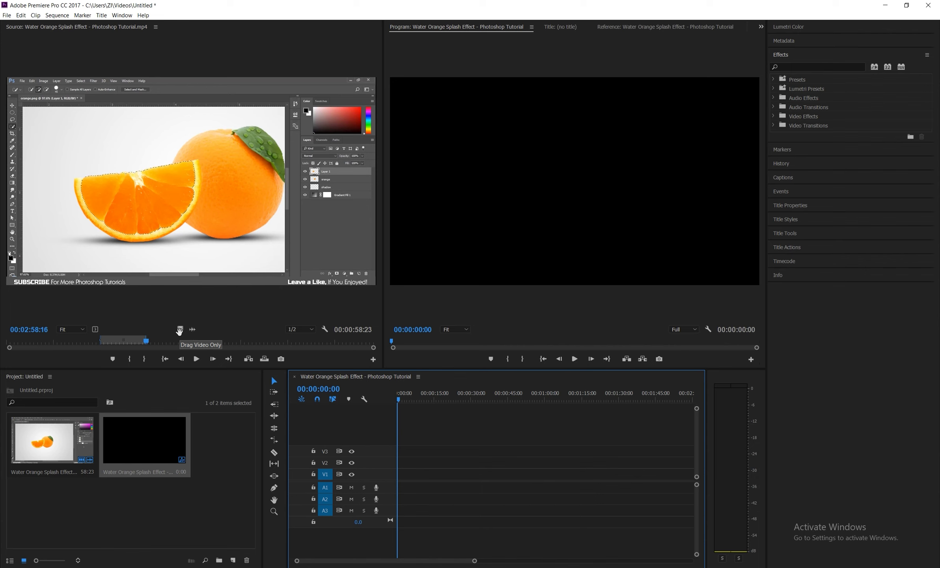
# Place the clip's video only on V2 and remove its audio from A1
pyautogui.moveTo(179, 331); pyautogui.dragTo(397, 459)
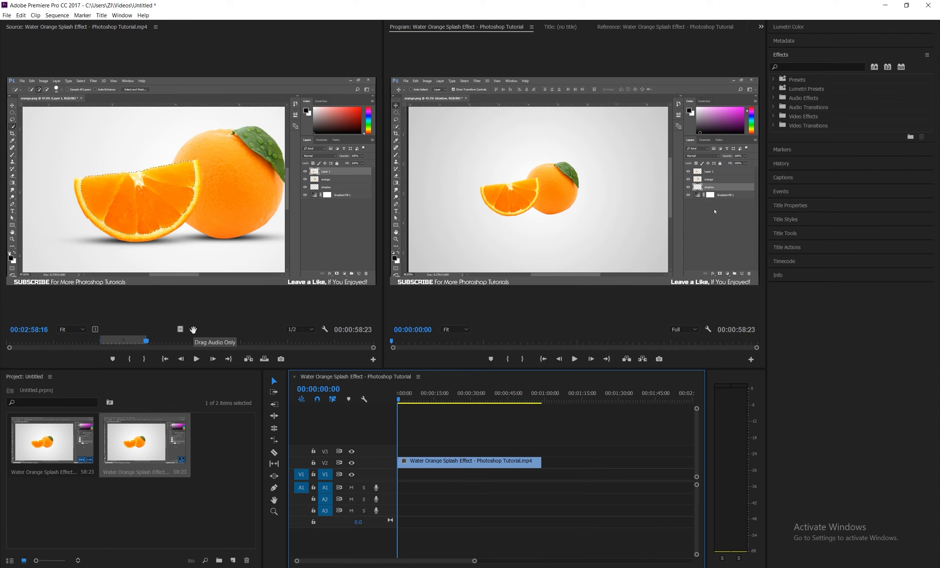
pyautogui.moveTo(194, 329)
pyautogui.mouseDown()
pyautogui.moveTo(412, 485)
pyautogui.moveTo(401, 483)
pyautogui.mouseUp()
pyautogui.moveTo(194, 329); pyautogui.dragTo(556, 495)
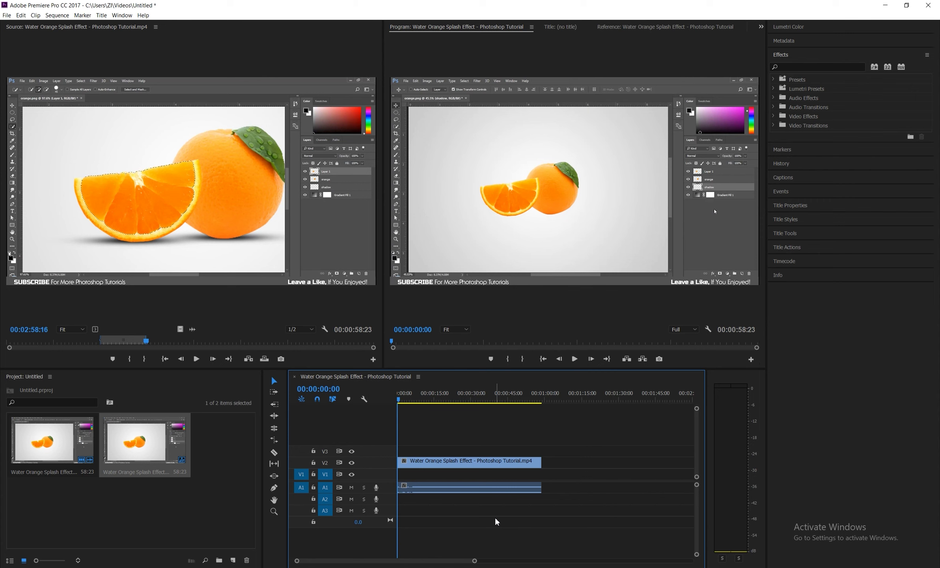
pyautogui.click(529, 492)
pyautogui.press('Delete')
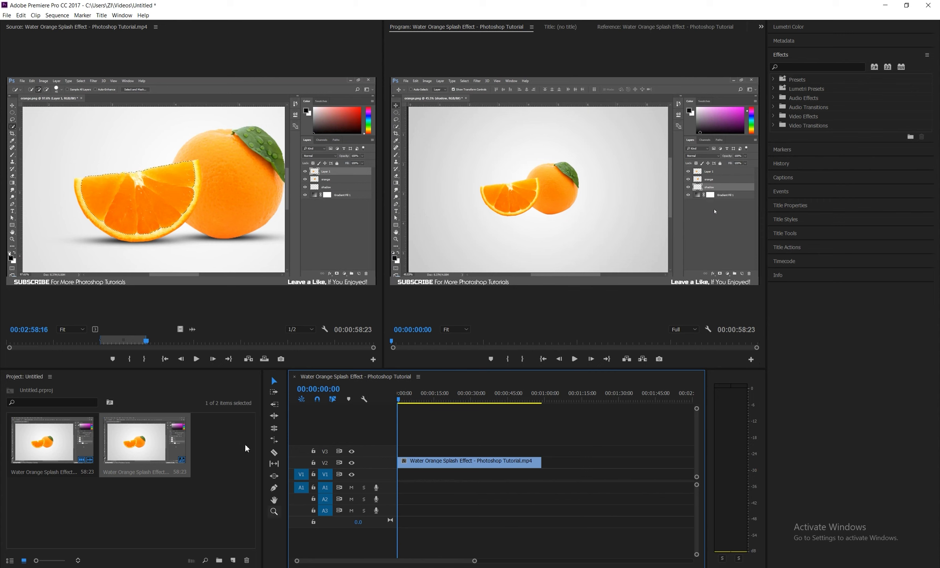
pyautogui.click(223, 429)
# Import bensound-endlessmotion.mp3 from the Downloads > Music folder
pyautogui.doubleClick(223, 429)
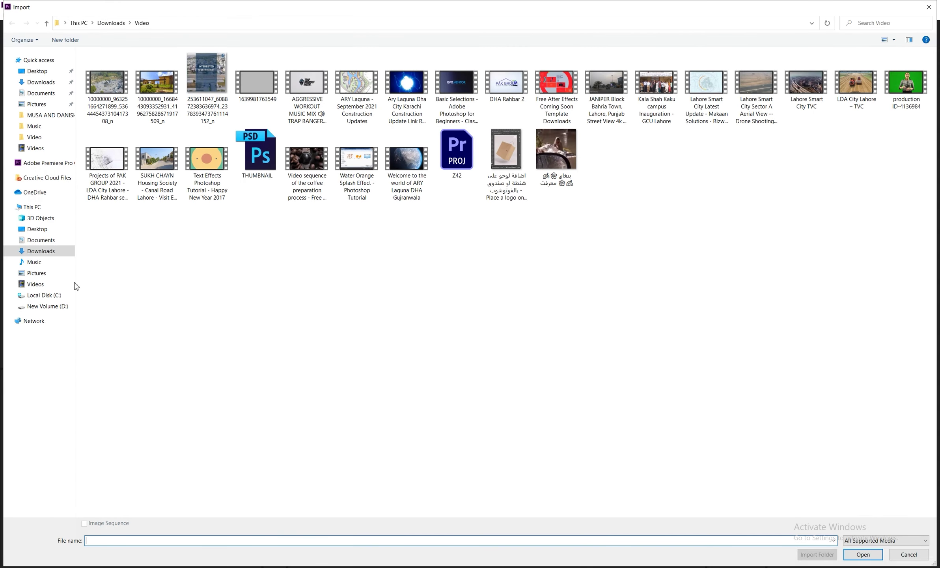
pyautogui.click(58, 254)
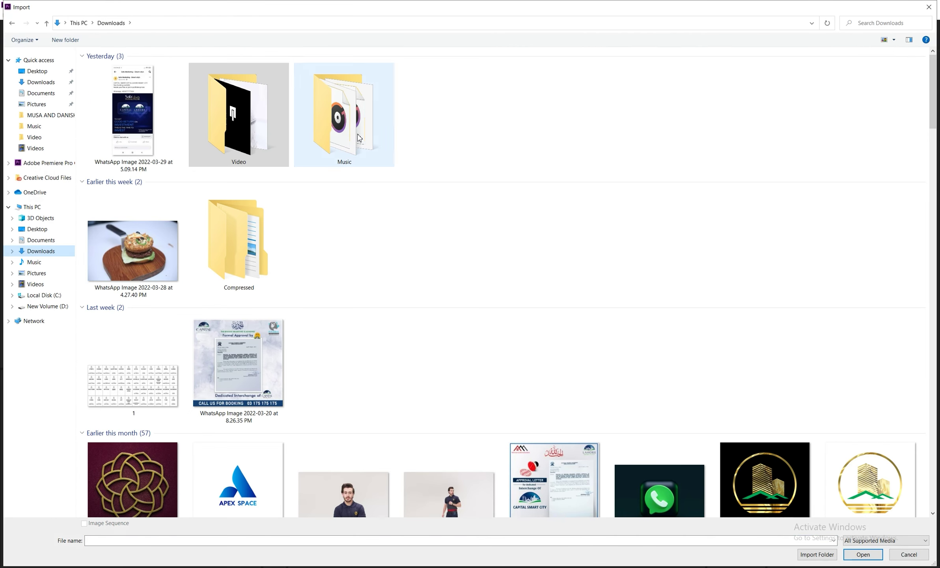
pyautogui.doubleClick(359, 137)
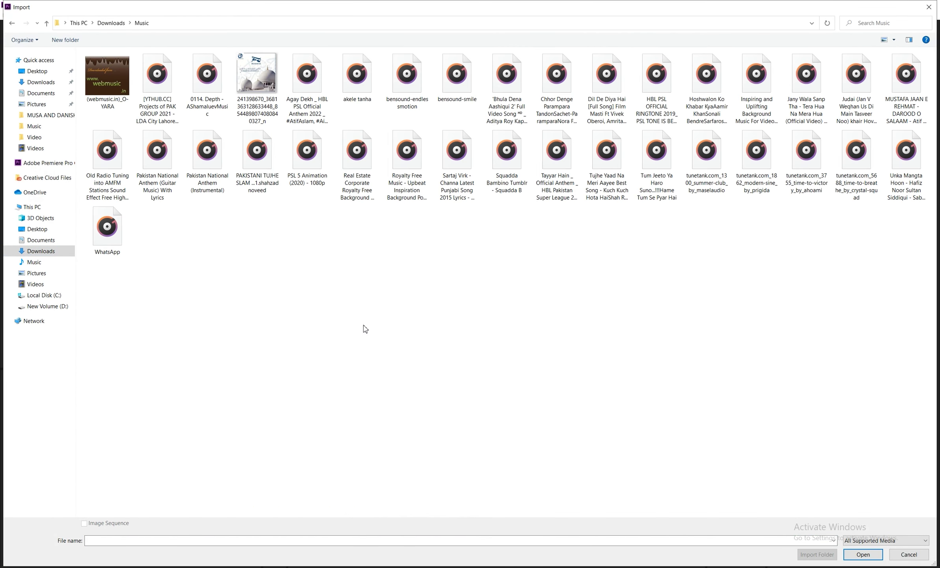
pyautogui.doubleClick(407, 77)
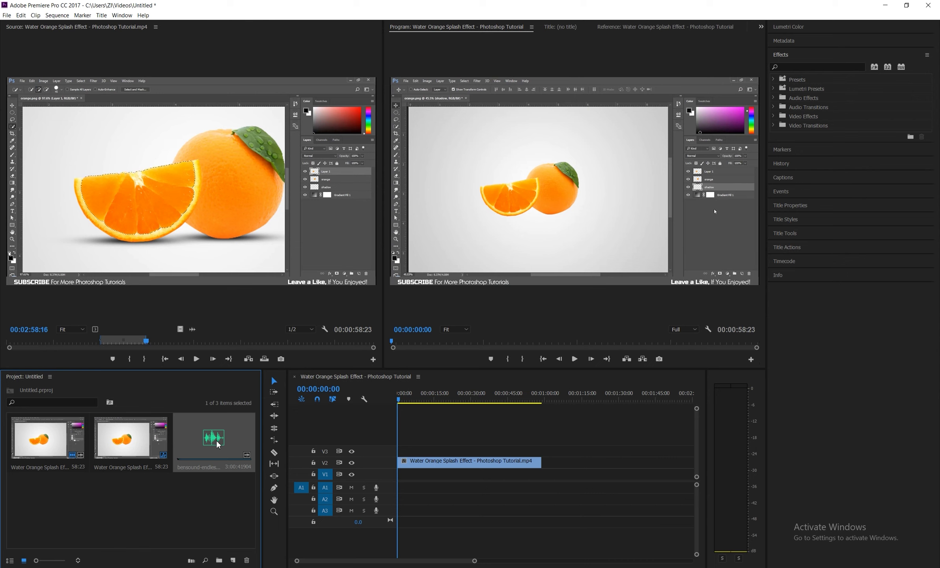
# Load the bensound-endlessmotion track in the Source monitor and play it
pyautogui.click(205, 491)
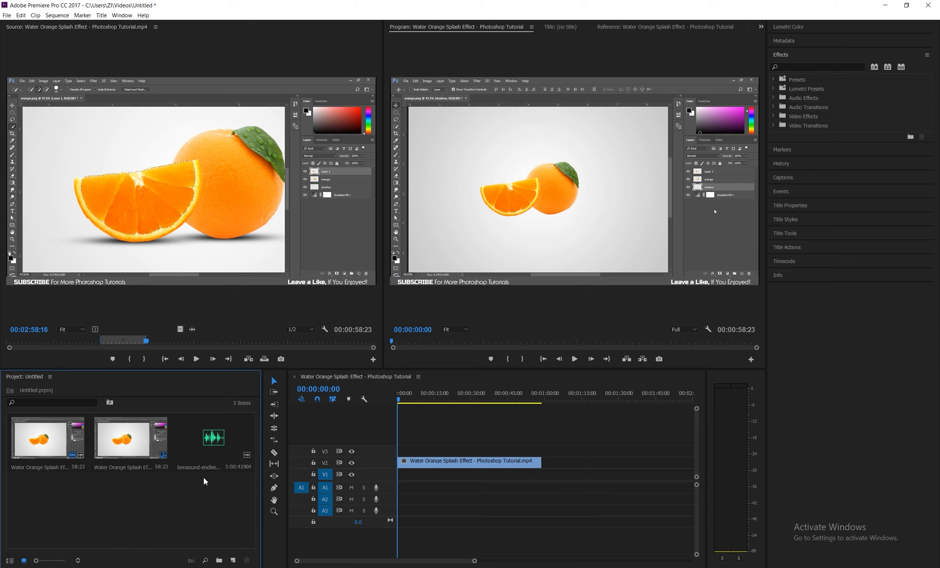
pyautogui.click(210, 446)
pyautogui.doubleClick(213, 441)
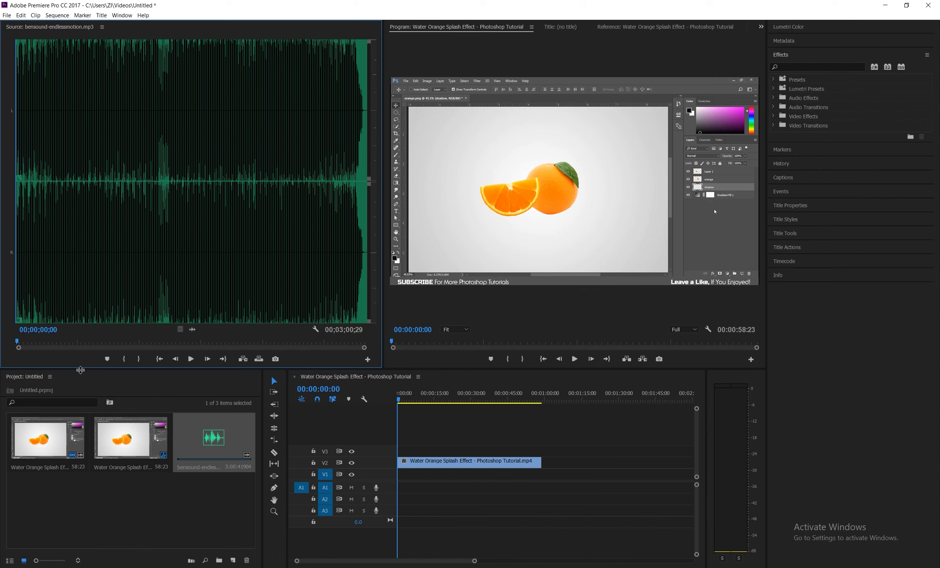
pyautogui.press('space')
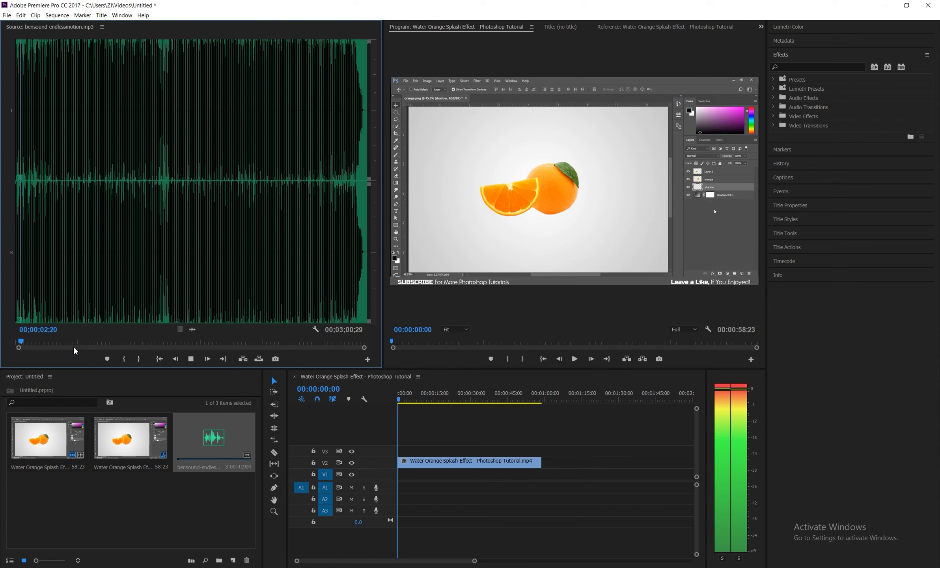
# Set the music's Out point at 58;12 to match the video clip's length
pyautogui.press('space')
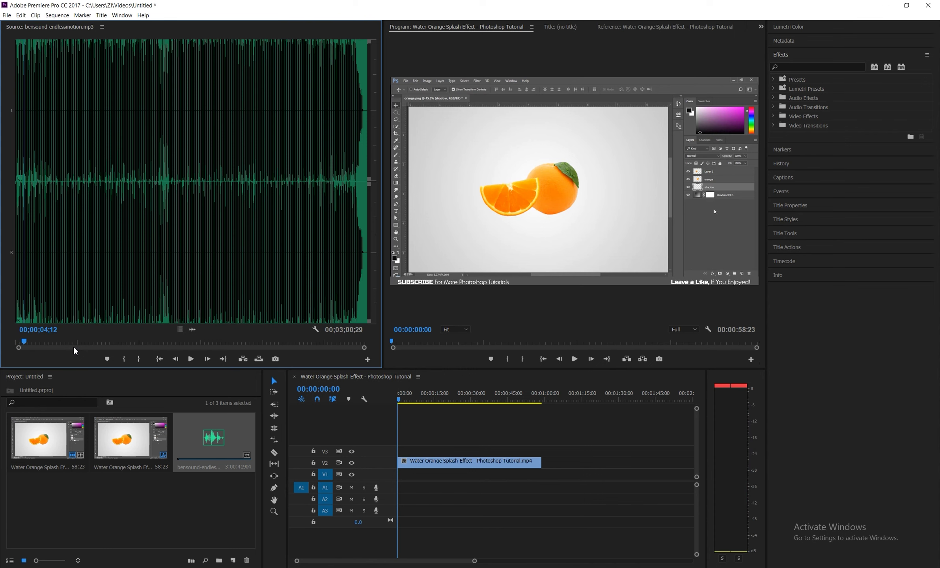
pyautogui.moveTo(23, 341); pyautogui.dragTo(11, 346)
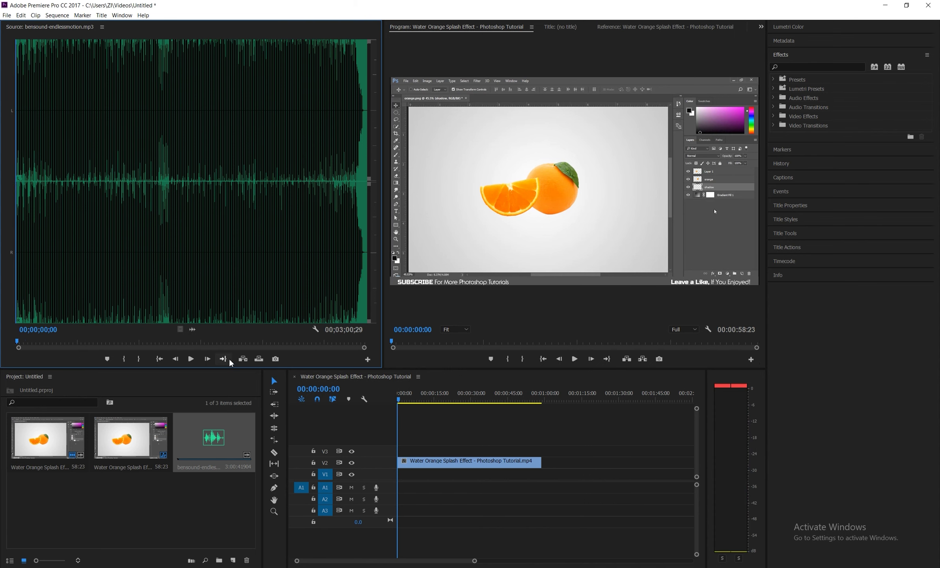
pyautogui.moveTo(398, 402); pyautogui.dragTo(543, 417)
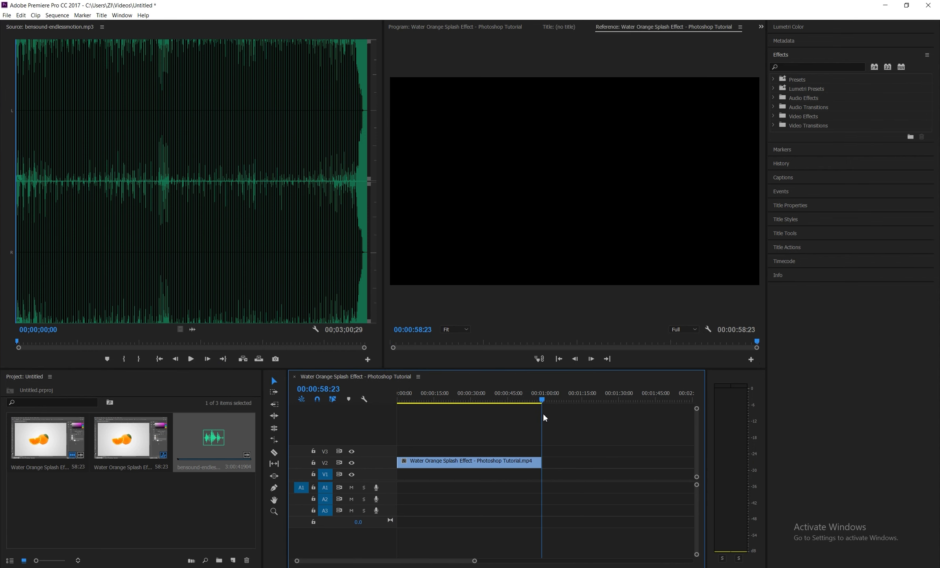
pyautogui.moveTo(544, 414); pyautogui.dragTo(541, 413)
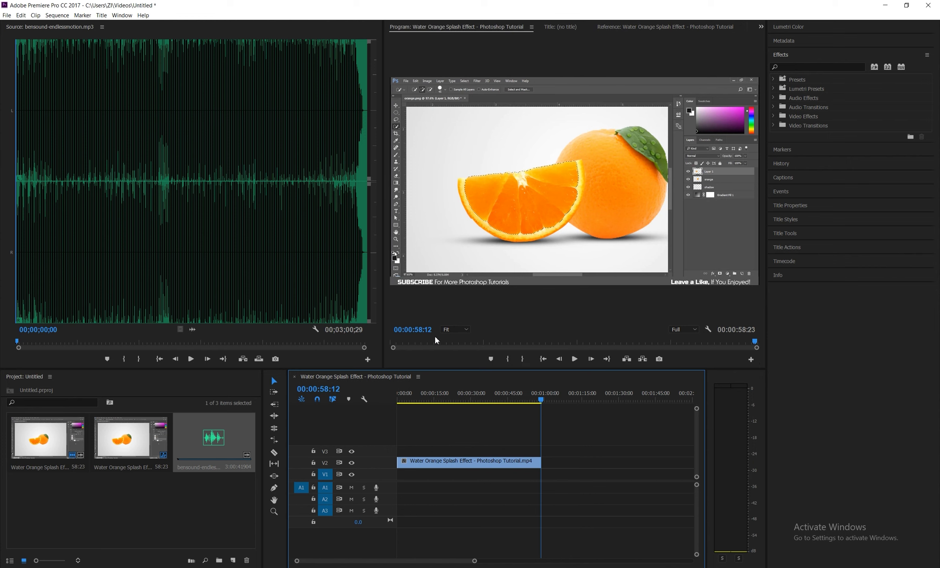
pyautogui.moveTo(19, 340); pyautogui.dragTo(135, 347)
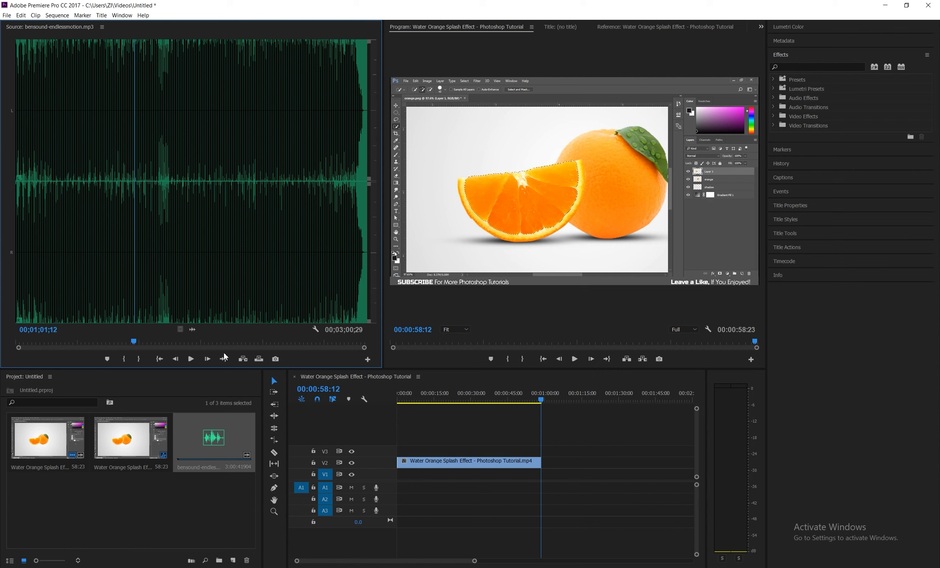
pyautogui.press('j')
pyautogui.moveTo(133, 342); pyautogui.dragTo(132, 344)
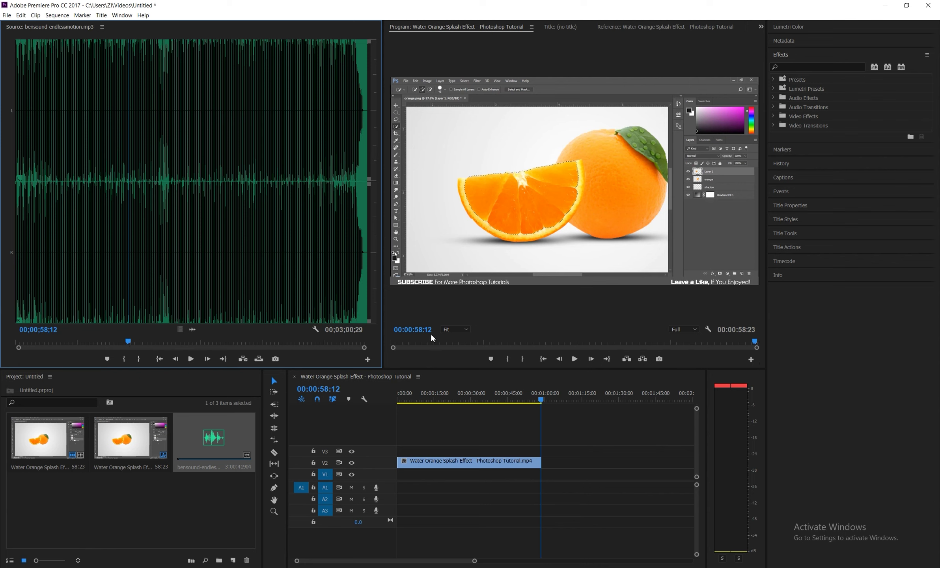
pyautogui.click(140, 359)
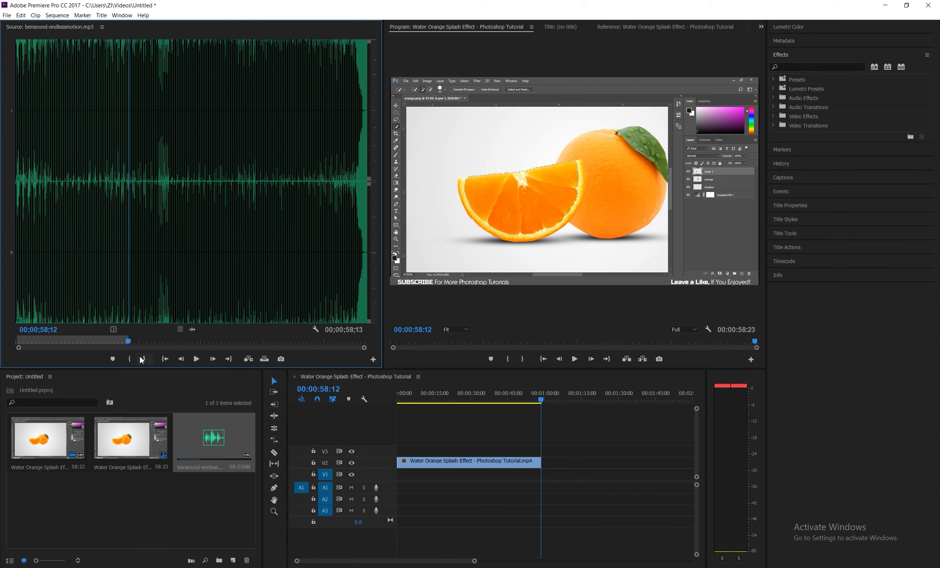
# Place the trimmed music on A1 at 00:00 and play the sequence
pyautogui.moveTo(191, 331); pyautogui.dragTo(399, 484)
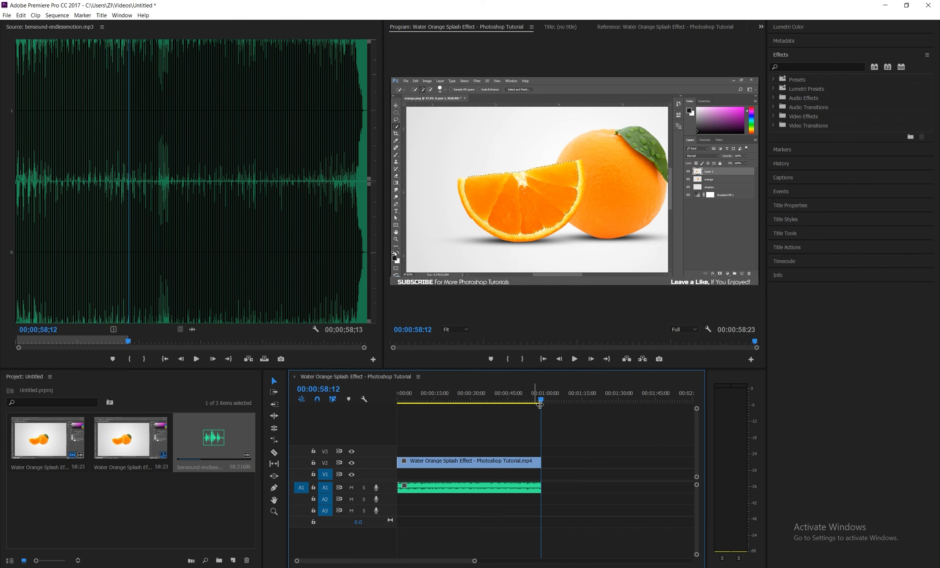
pyautogui.moveTo(540, 398); pyautogui.dragTo(413, 424)
pyautogui.press('space')
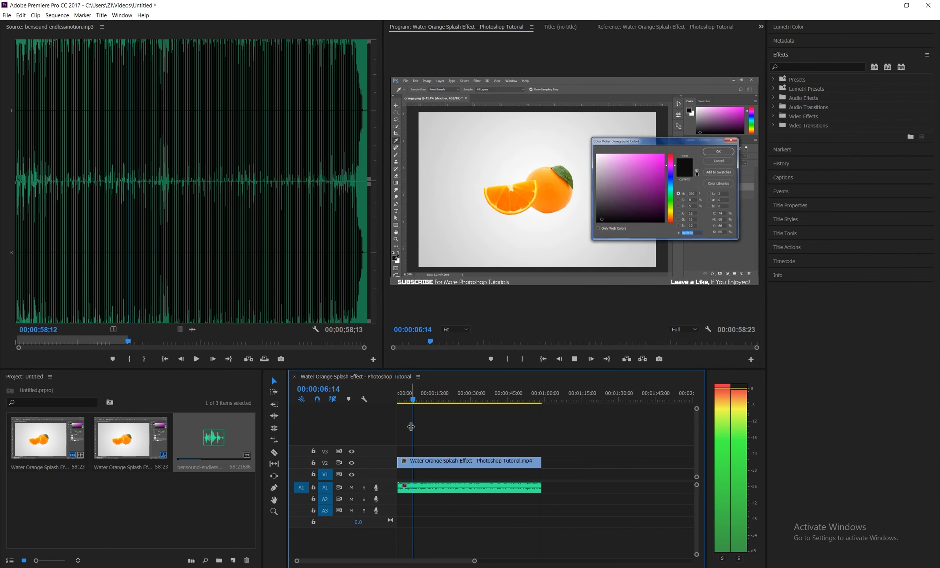
pyautogui.press('space')
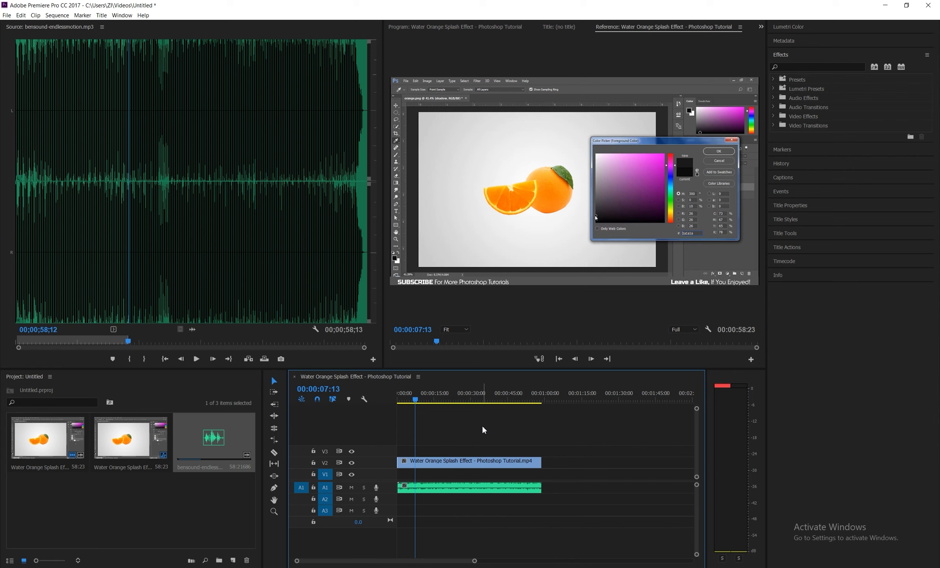
# Bring up the Export Settings for the sequence via File > Export > Media (Ctrl+M)
pyautogui.click(6, 19)
pyautogui.moveTo(52, 242)
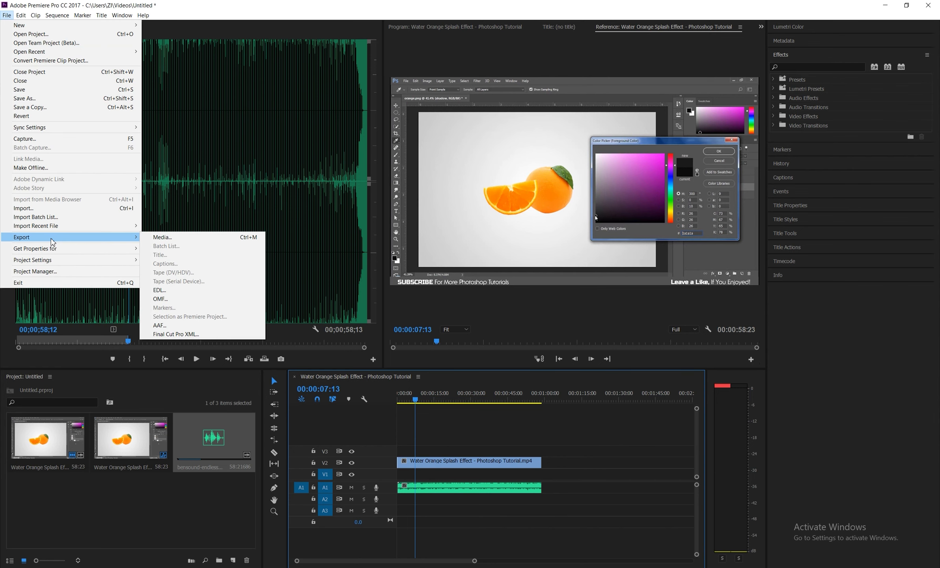
pyautogui.click(164, 238)
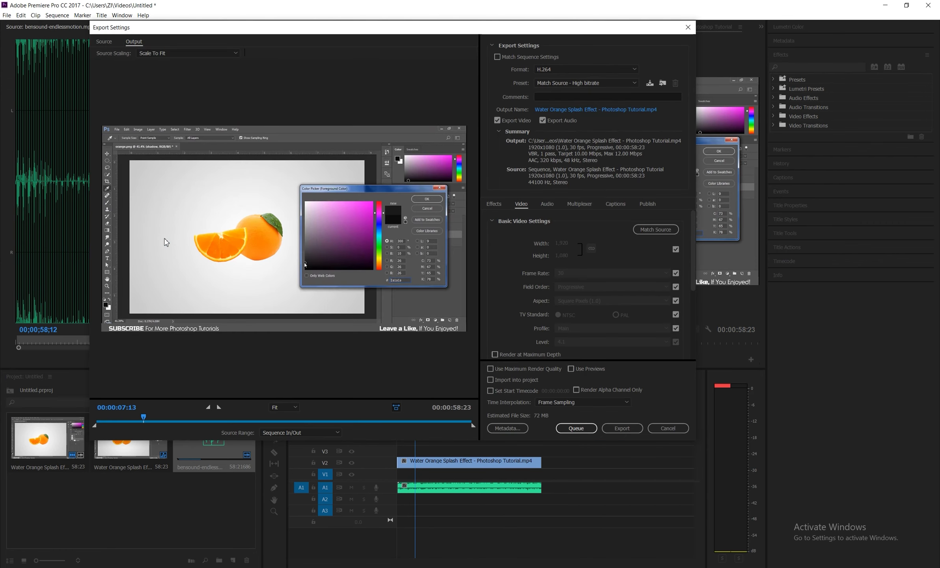
pyautogui.click(671, 429)
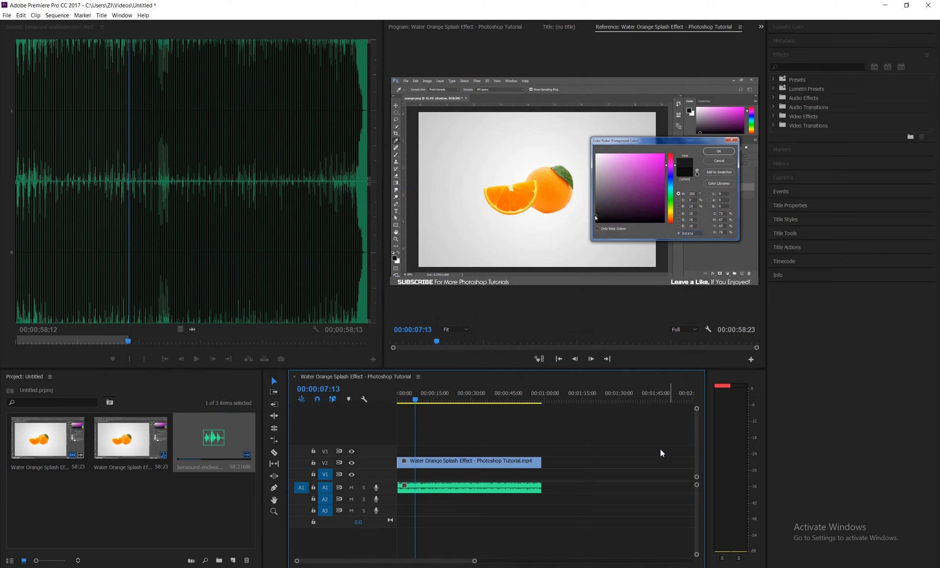
pyautogui.hotkey('ctrl', 'm')
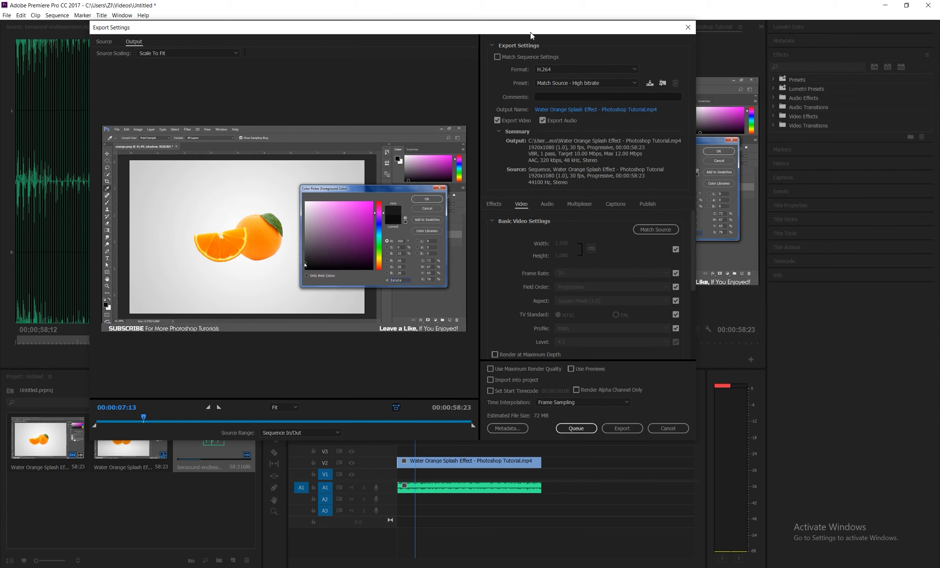
# Set format H.264 with the Match Source - High bitrate preset and open Output Name
pyautogui.click(570, 74)
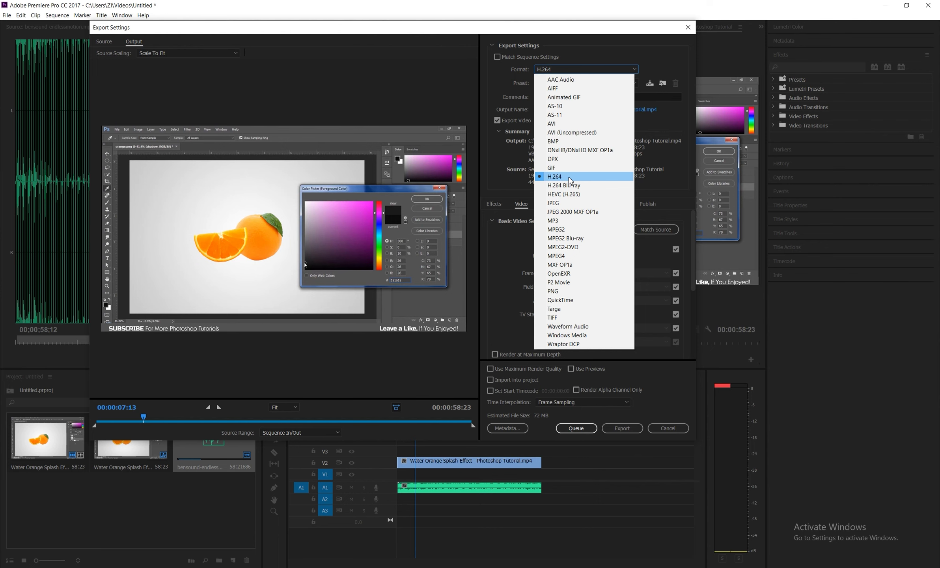
pyautogui.click(570, 179)
pyautogui.click(589, 81)
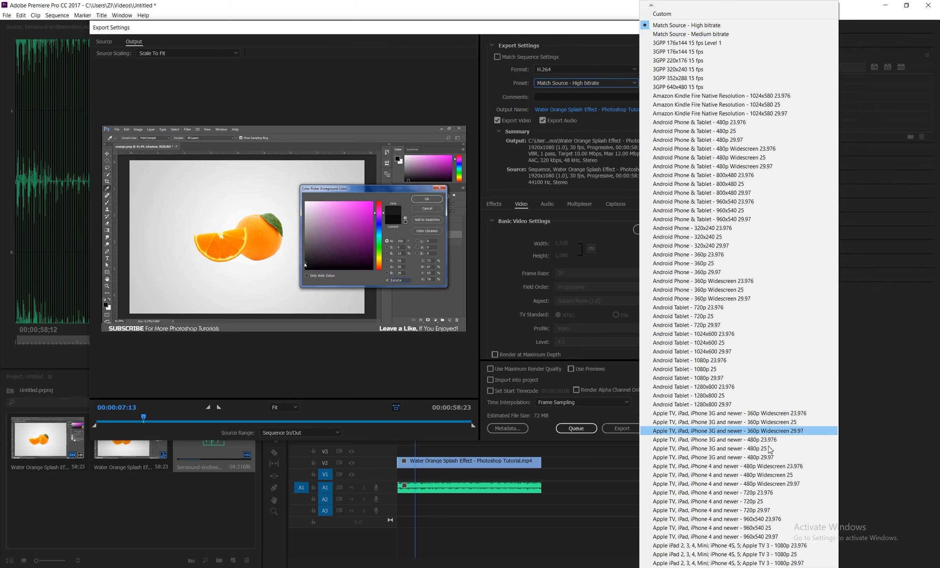
pyautogui.click(706, 25)
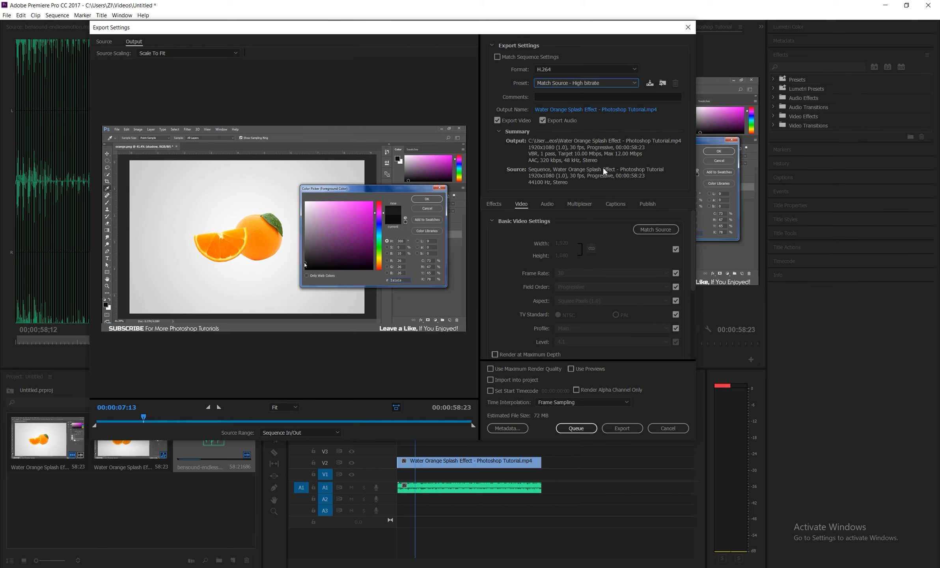
pyautogui.click(622, 111)
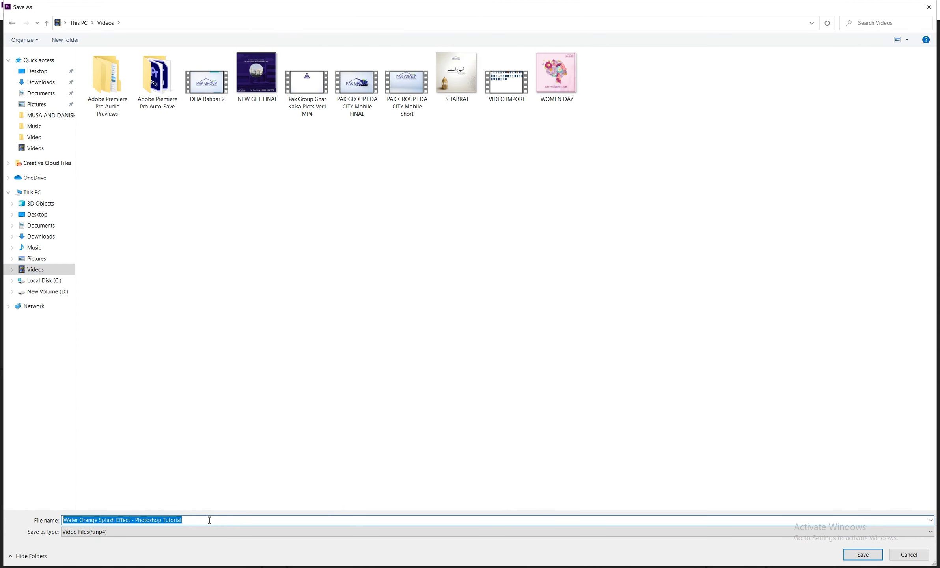
# Name the output VIDEO CUT, save, and export the sequence
pyautogui.write('VIDEO ')
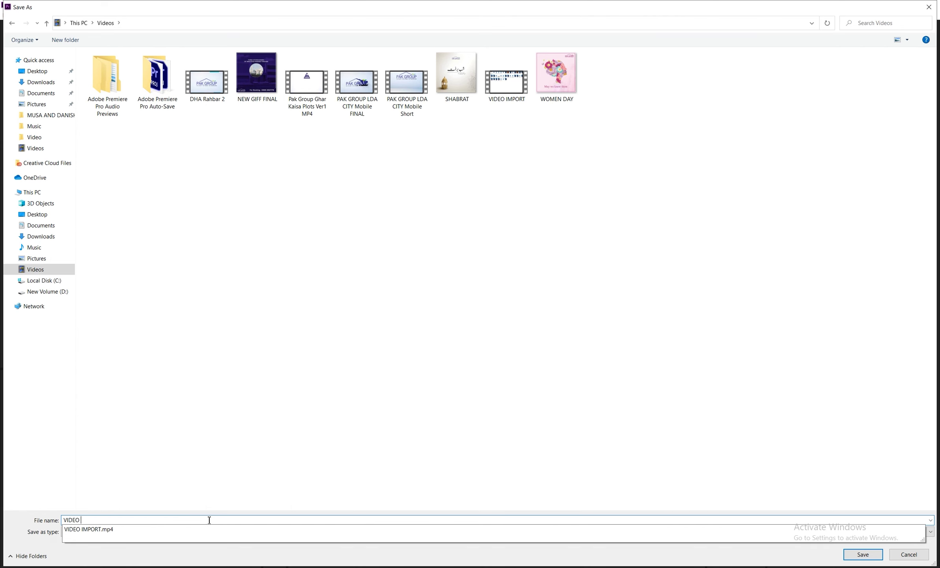
pyautogui.write('CUT')
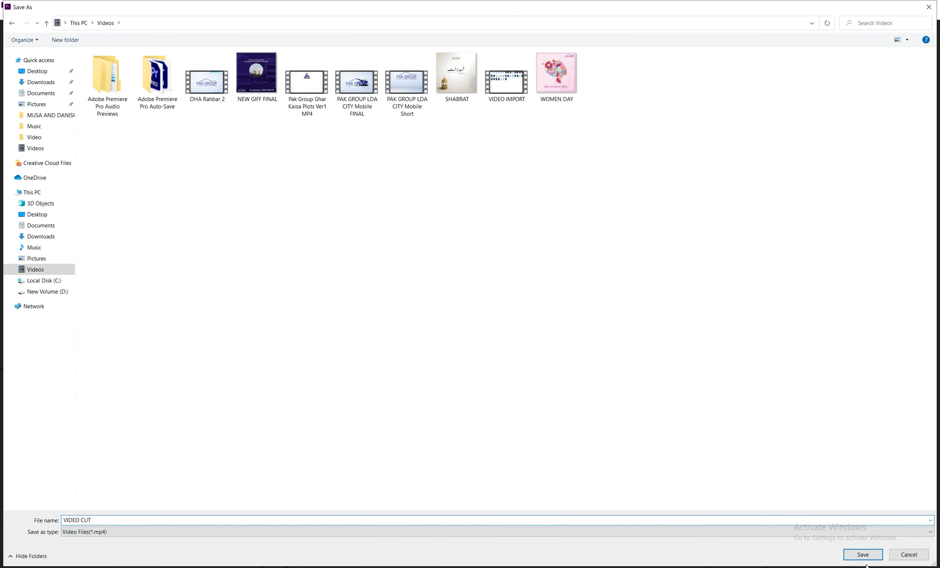
pyautogui.click(864, 554)
pyautogui.click(633, 430)
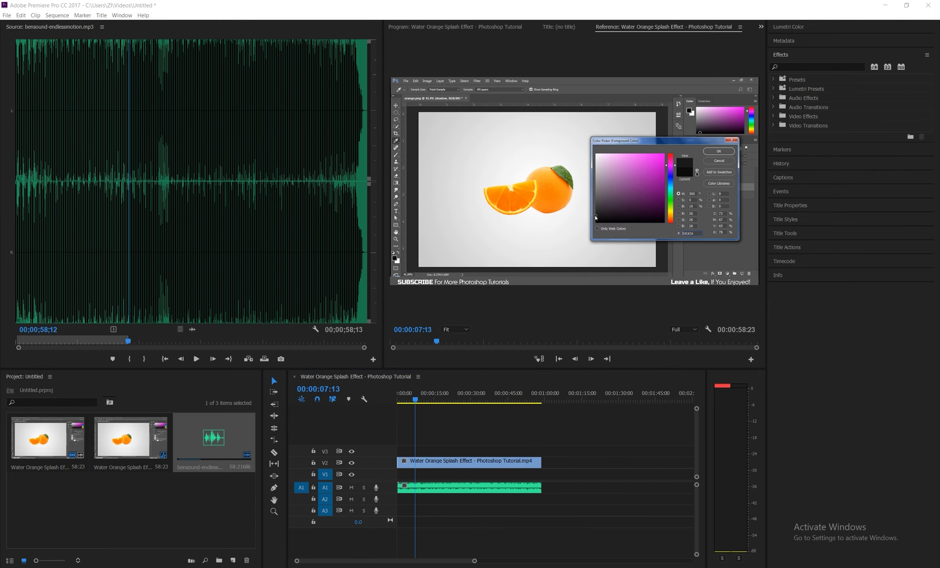
# Find VIDEO CUT in File Explorer's Videos folder and play it
pyautogui.click(235, 563)
pyautogui.click(32, 305)
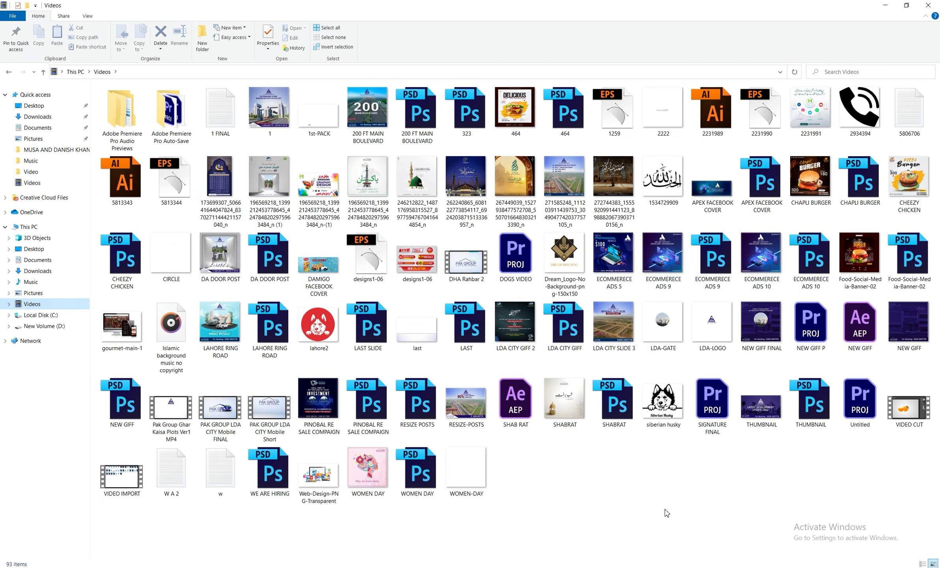
pyautogui.click(915, 408)
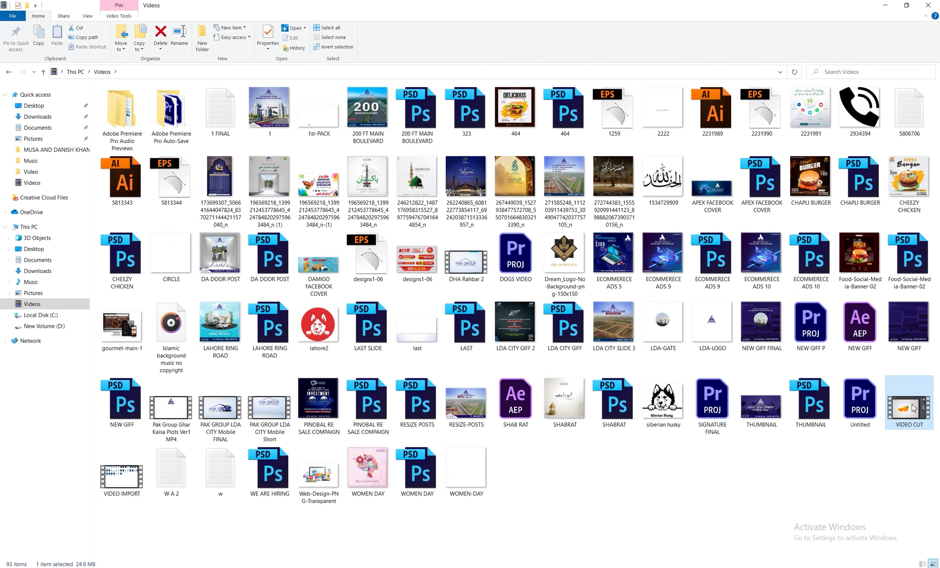
pyautogui.doubleClick(914, 409)
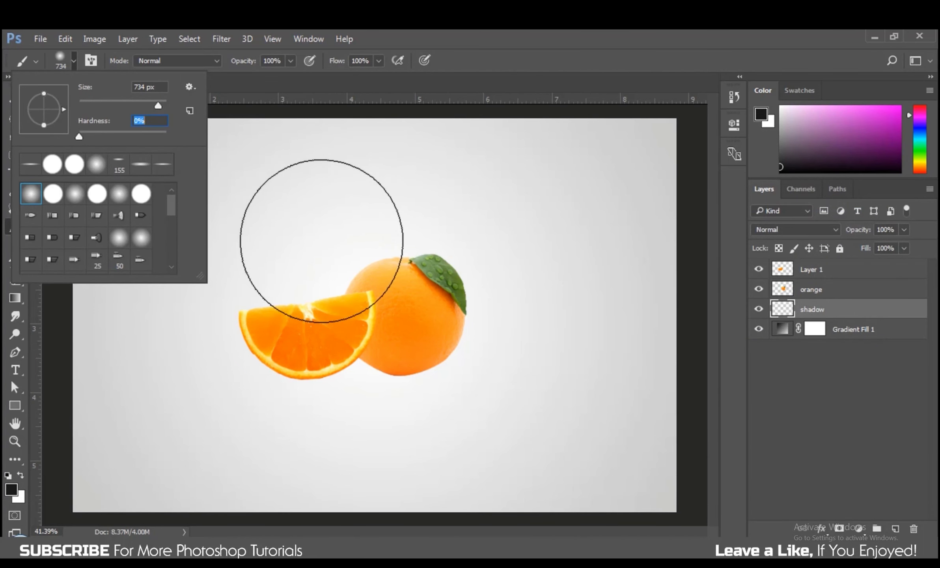
# Operate the media player window while VIDEO CUT plays back
pyautogui.moveTo(319, 249); pyautogui.dragTo(306, 244)
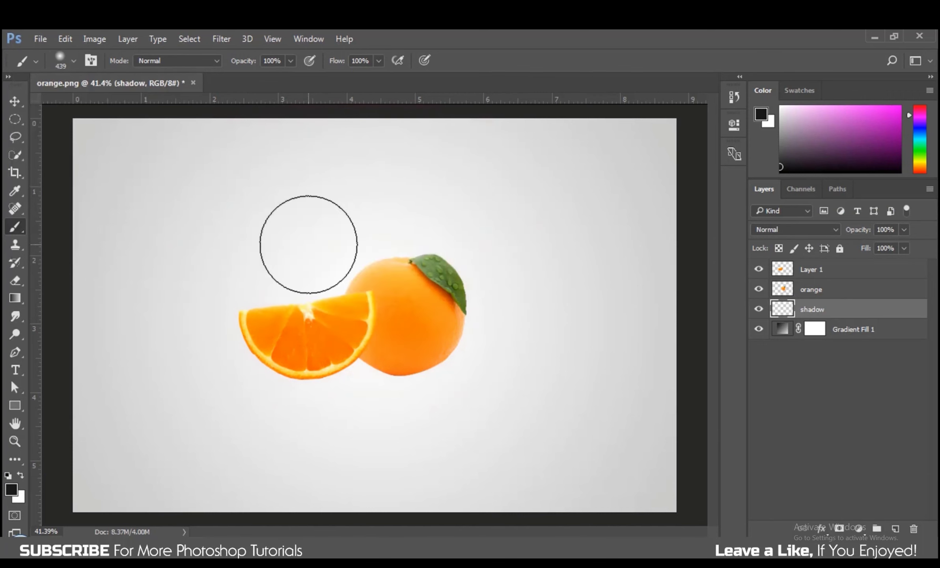
pyautogui.rightClick(311, 248)
pyautogui.moveTo(343, 272); pyautogui.dragTo(341, 284)
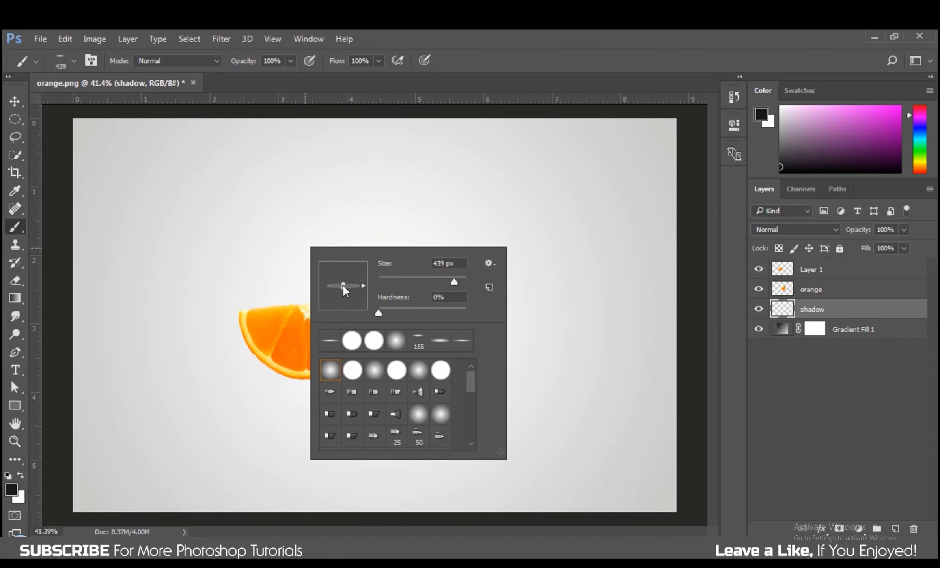
# Close the video player, return to Premiere Pro, and scrub the sequence to 00:00:14:22
pyautogui.click(930, 7)
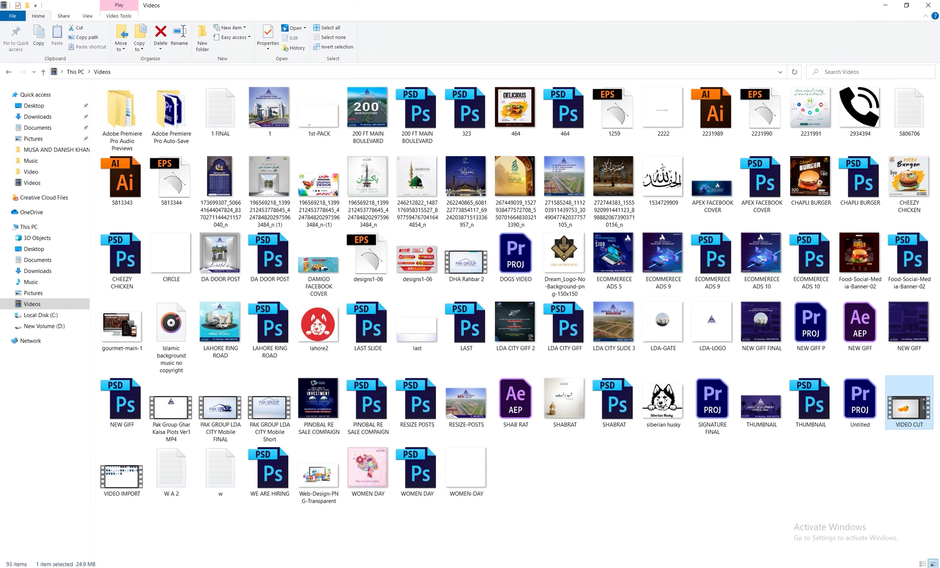
pyautogui.hotkey('alt', 'Tab')
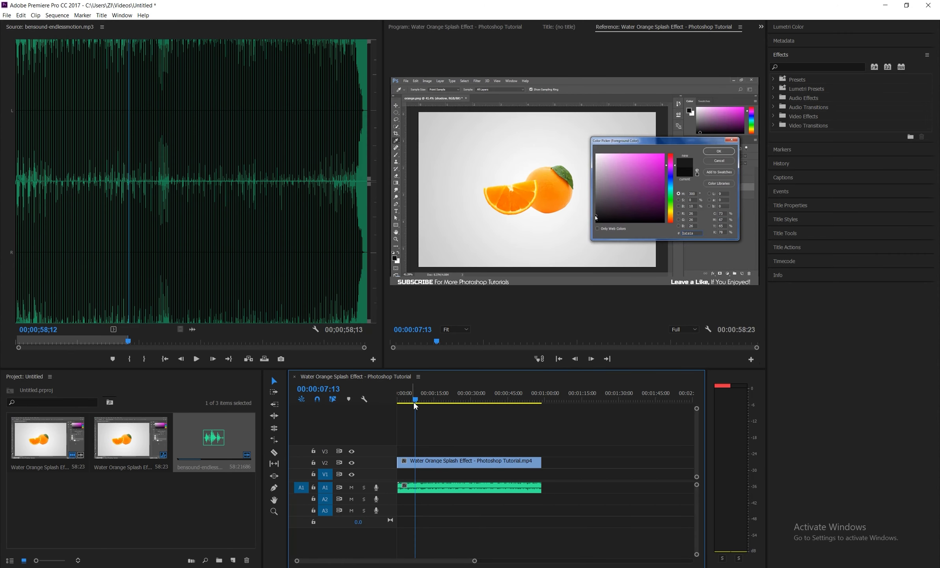
pyautogui.moveTo(415, 400); pyautogui.dragTo(434, 402)
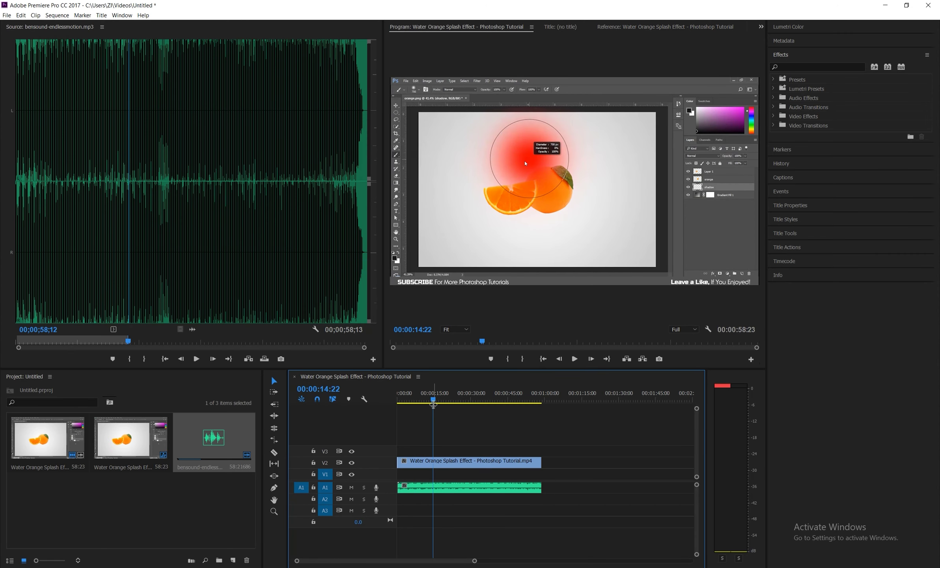